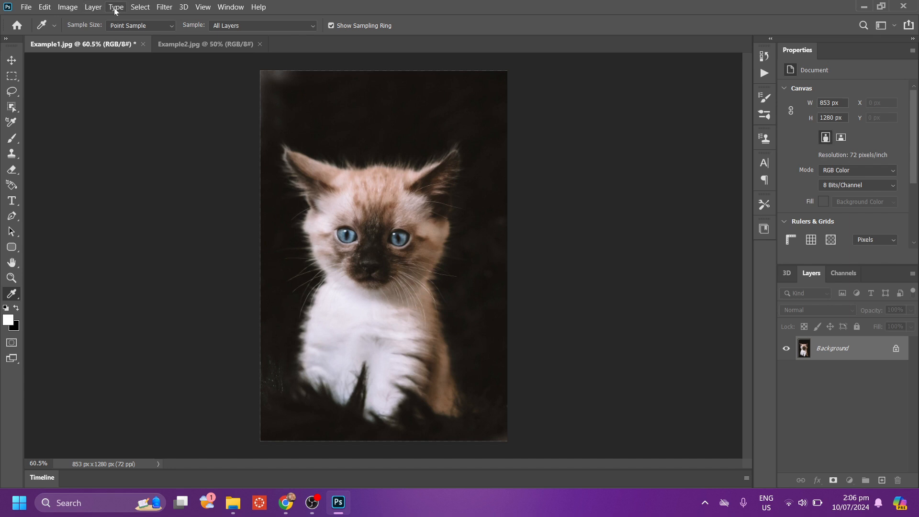
Add a Gradient Map adjustment layer above the kitten photo with Soft Light blend mode and 30% opacity.
click(93, 7)
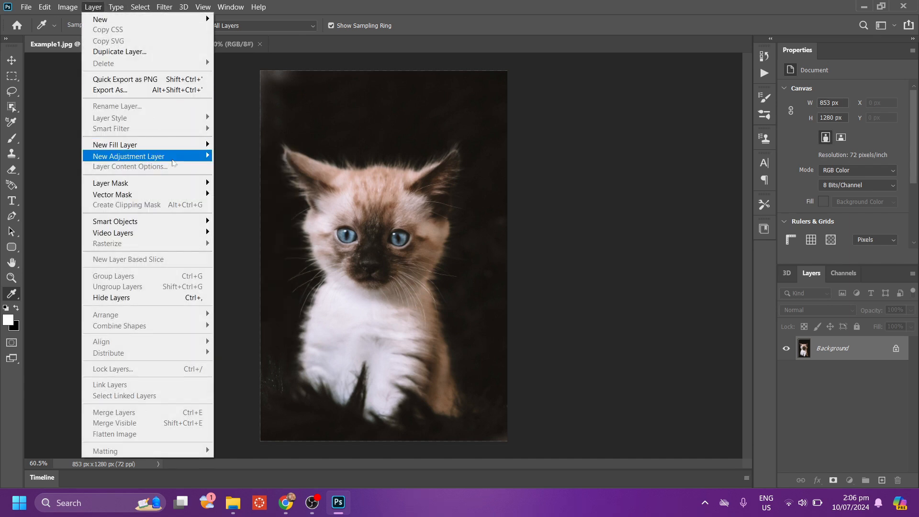
mouse_move(201, 158)
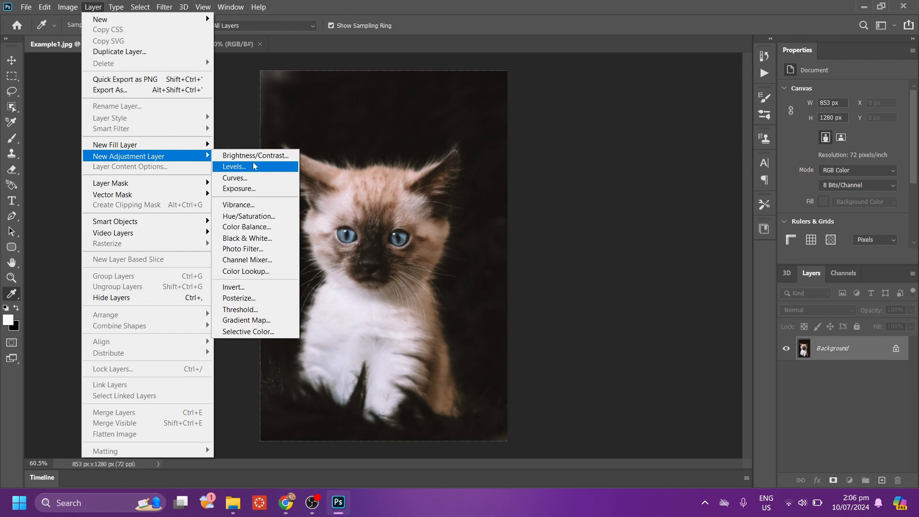
click(282, 321)
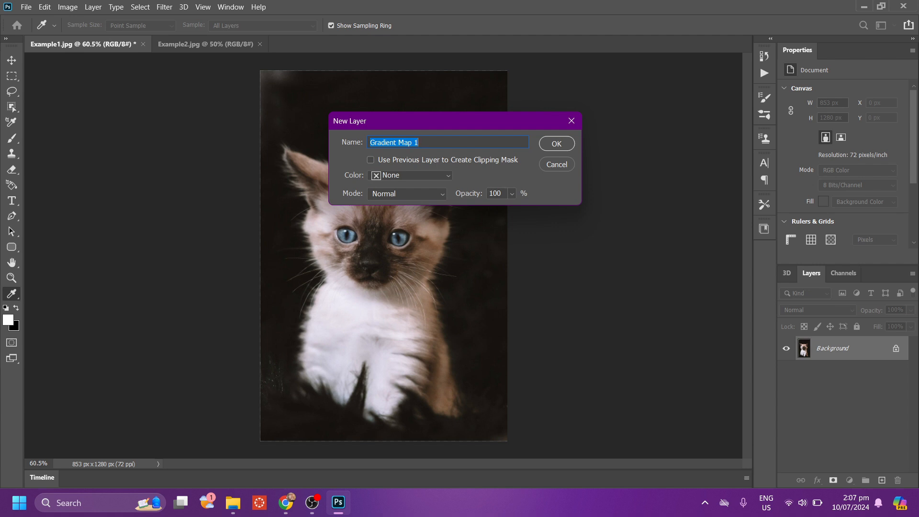
click(422, 194)
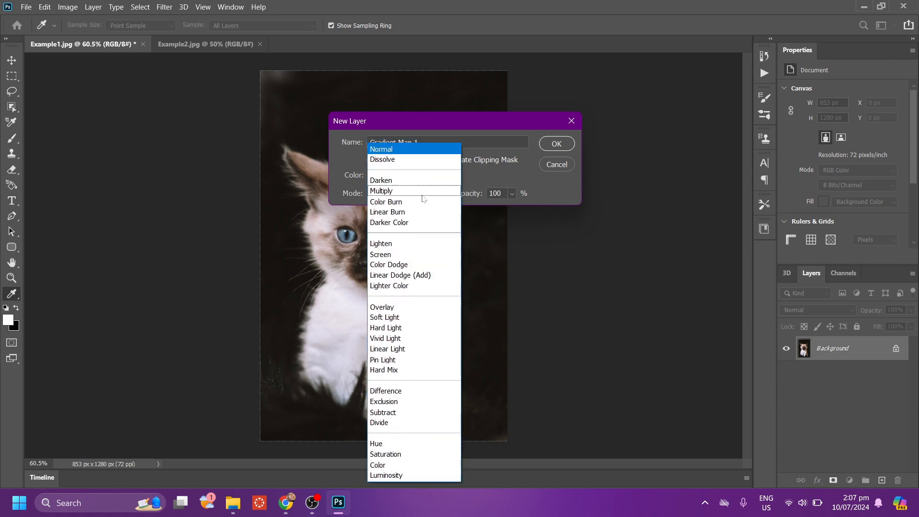
click(414, 316)
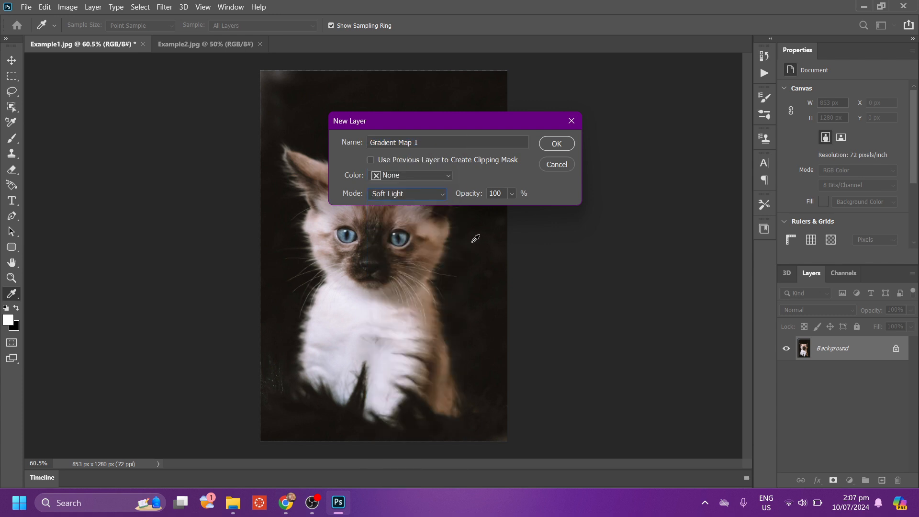
click(502, 193)
key(BackSpace)
key(BackSpace)
key(BackSpace)
text(30)
click(556, 144)
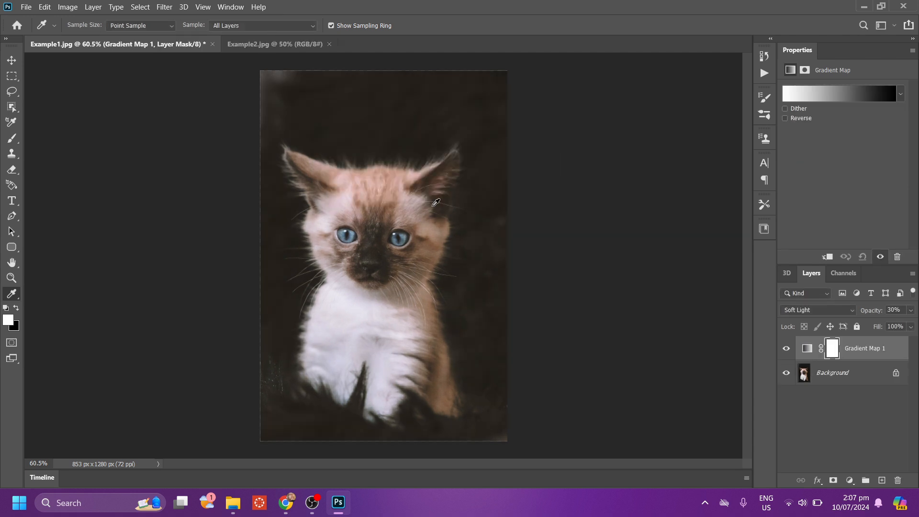
Open the layer's gradient for editing and change it to the Noise type with a roughness of 20%.
click(847, 96)
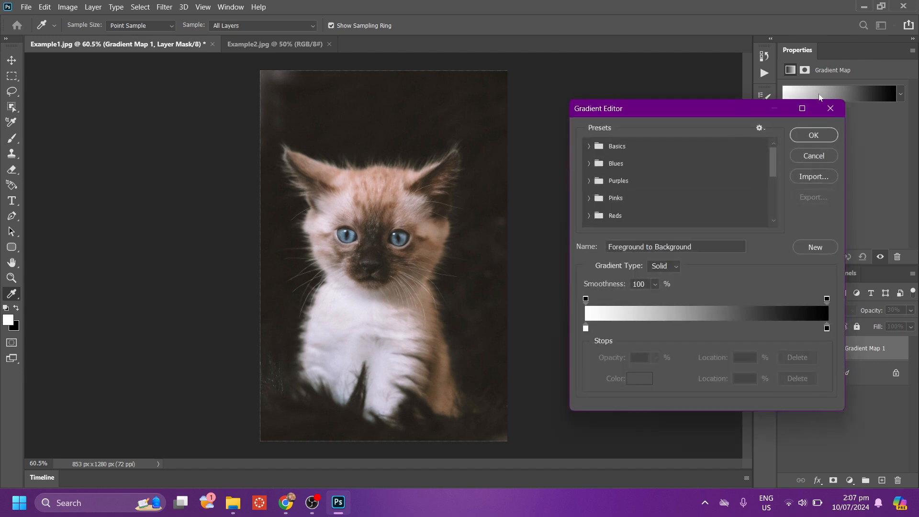
click(667, 269)
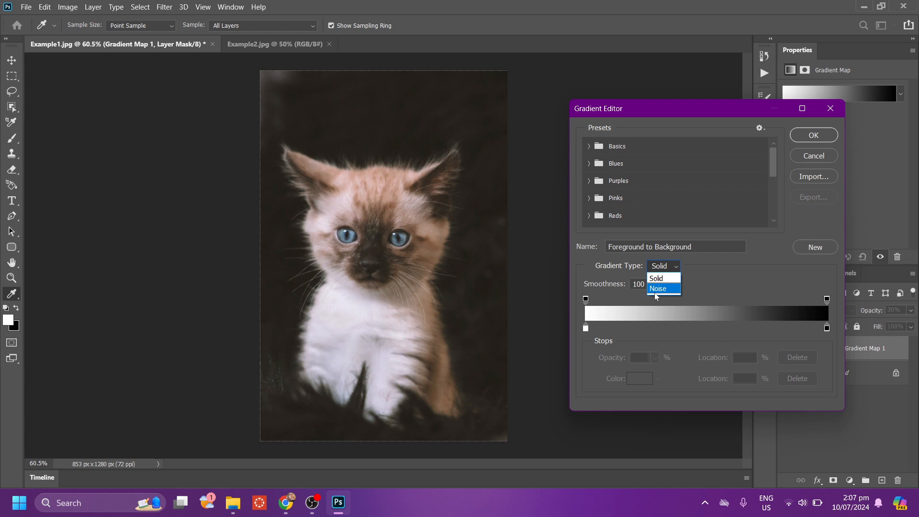
click(655, 293)
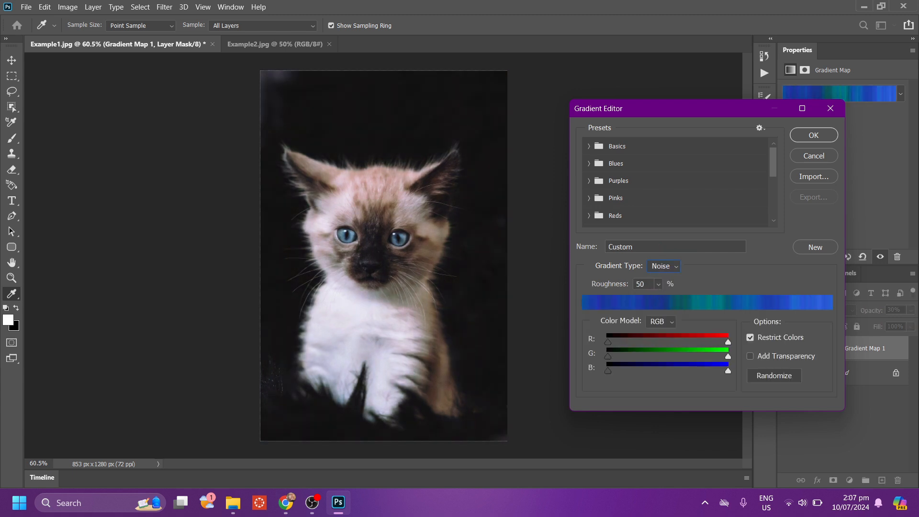
key(BackSpace)
key(BackSpace)
text(2)
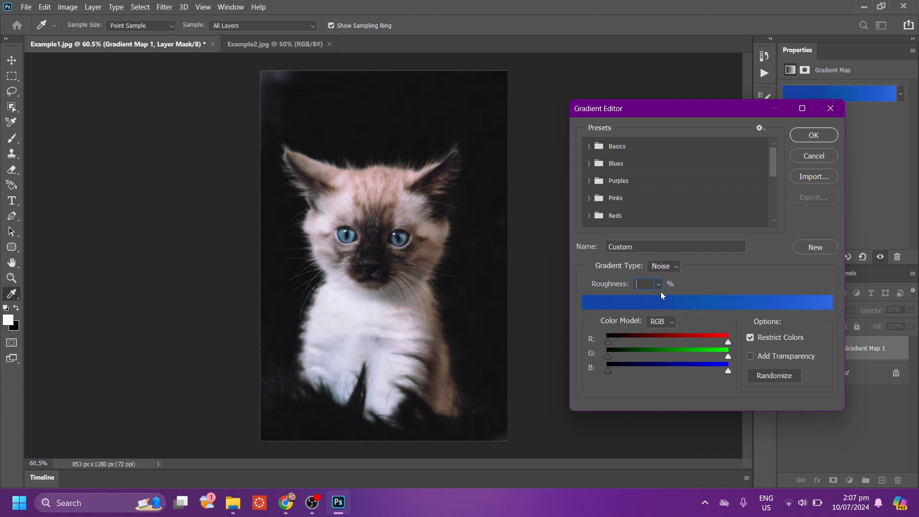
text(0)
Randomize the noise gradient until it runs from light green to blue, and apply it to the gradient map.
click(777, 374)
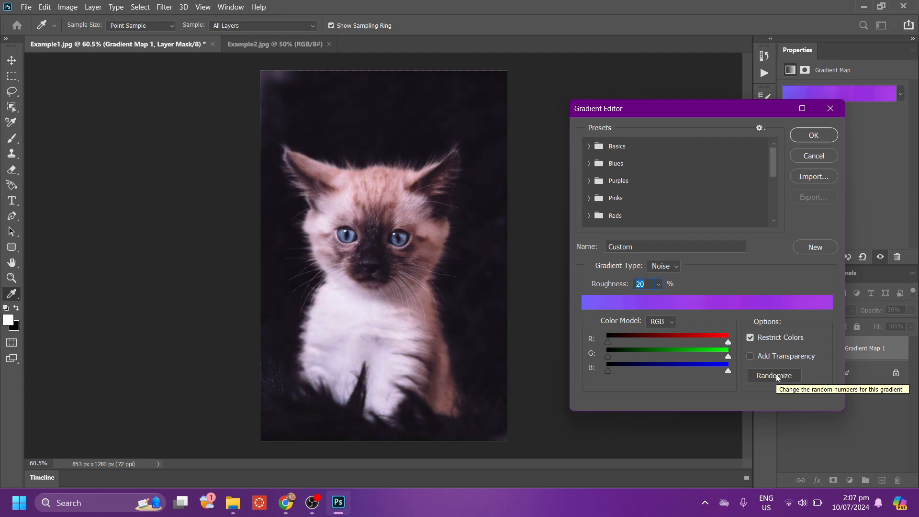
click(776, 375)
click(777, 375)
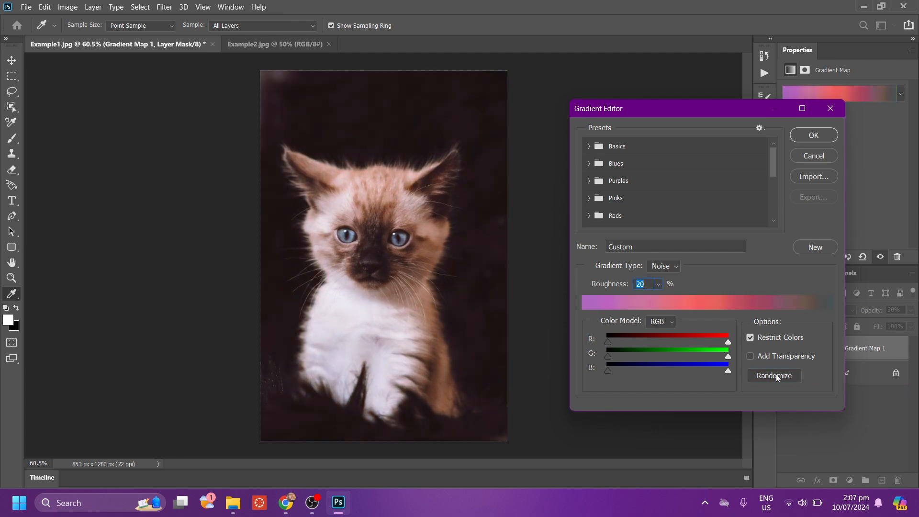
click(777, 374)
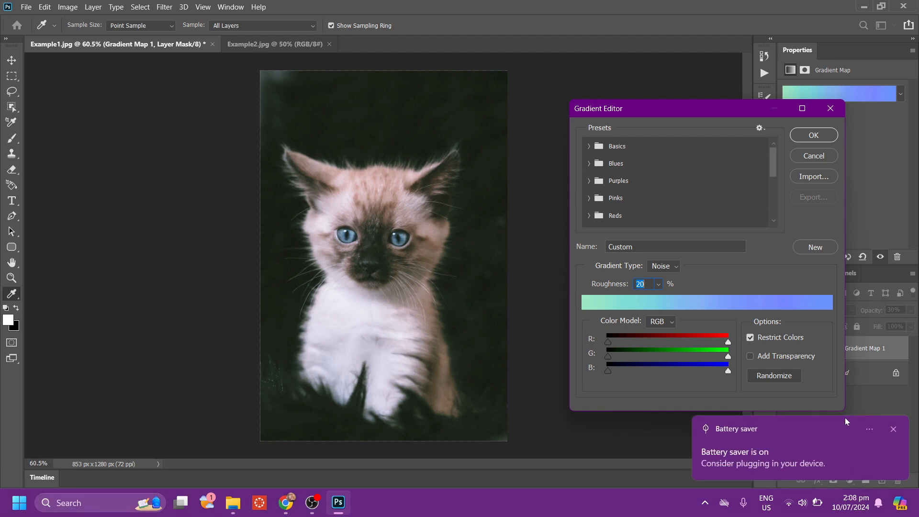
click(893, 429)
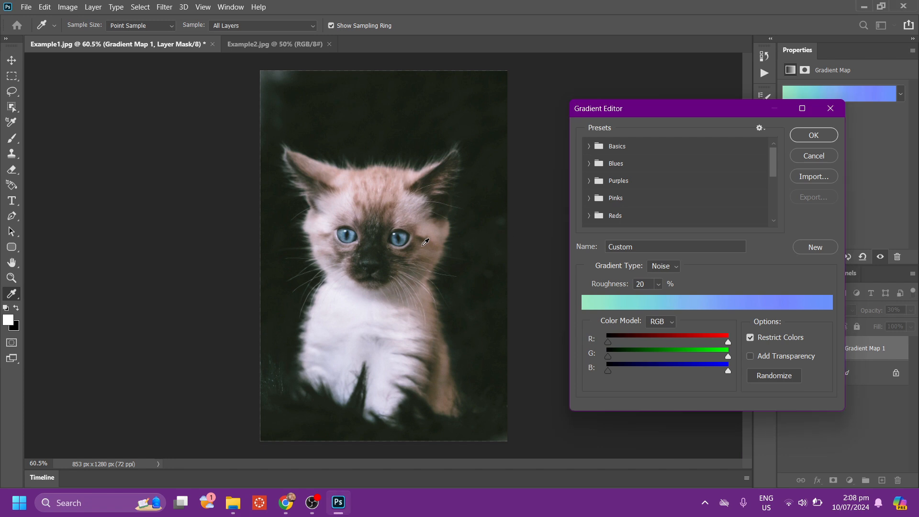
click(824, 136)
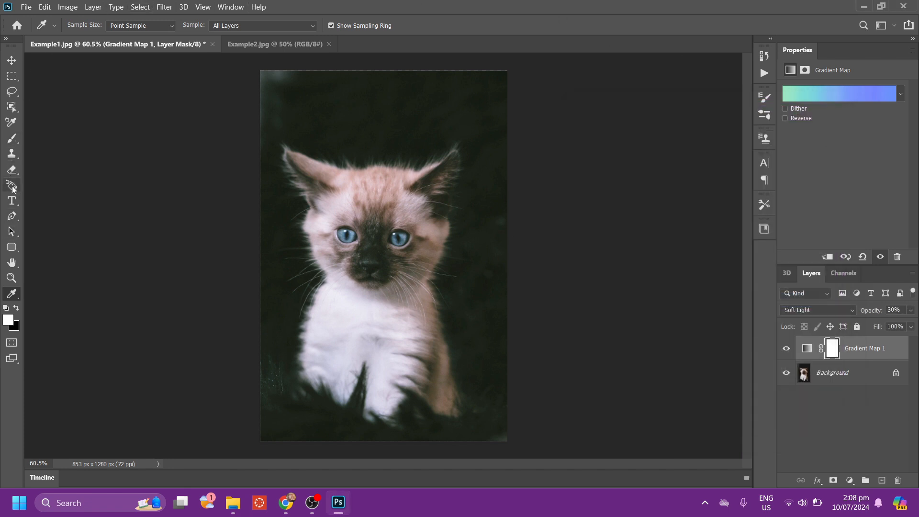
Paint black over both of the kitten's eyes on the Gradient Map 1 layer mask using the Brush tool.
click(12, 138)
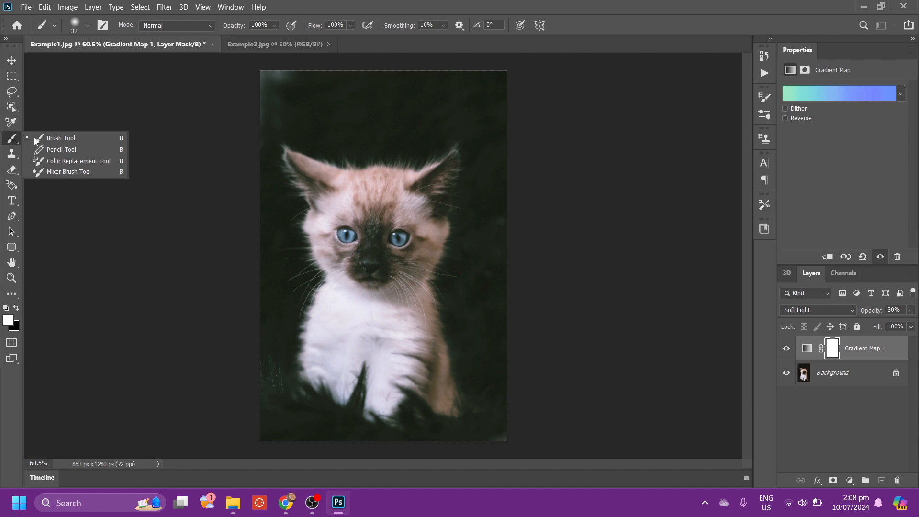
click(50, 139)
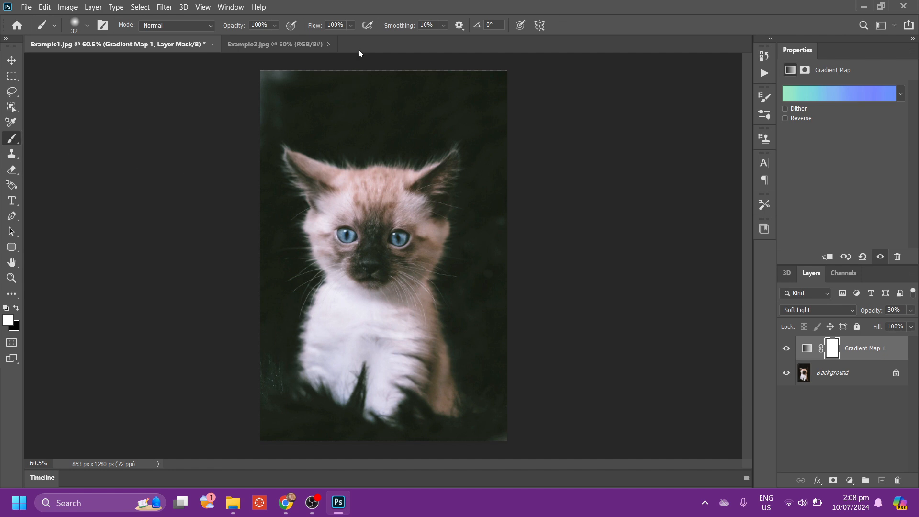
click(274, 26)
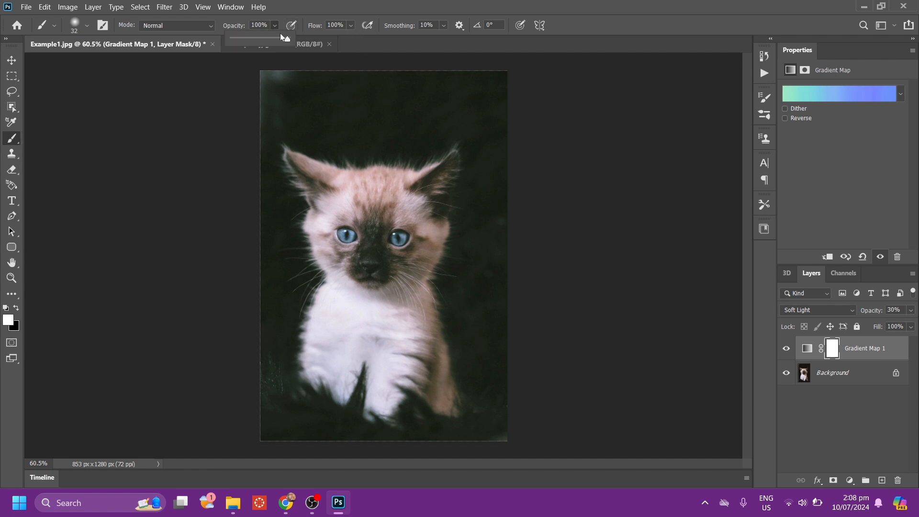
click(352, 25)
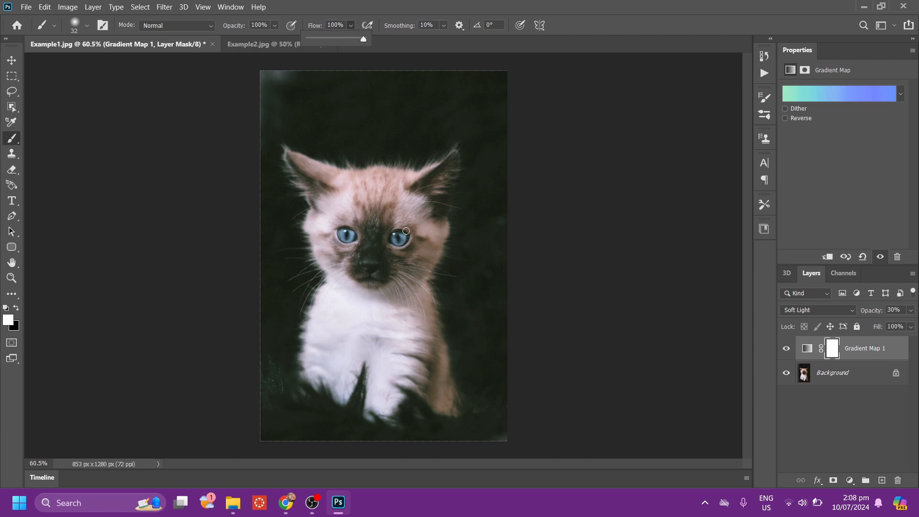
scroll(406, 230, up, 5)
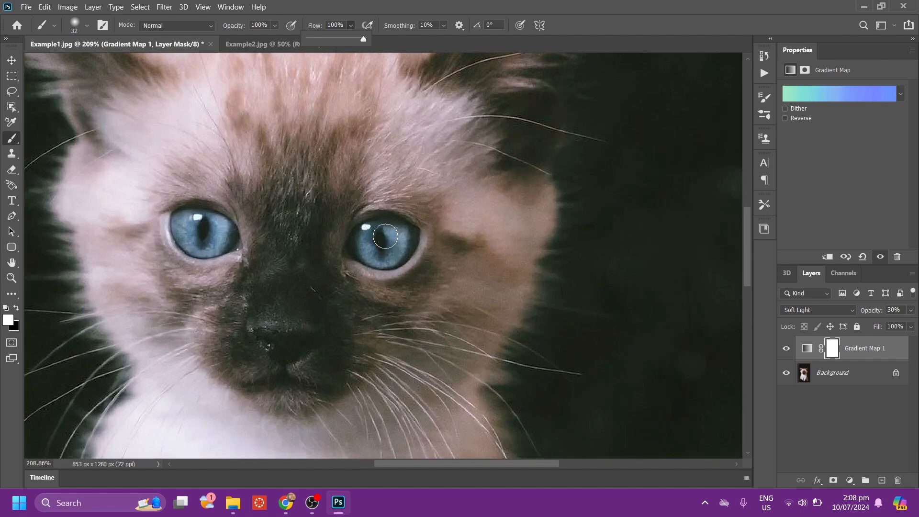
mouse_move(385, 236)
mouse_down()
mouse_move(396, 250)
mouse_move(370, 232)
mouse_up()
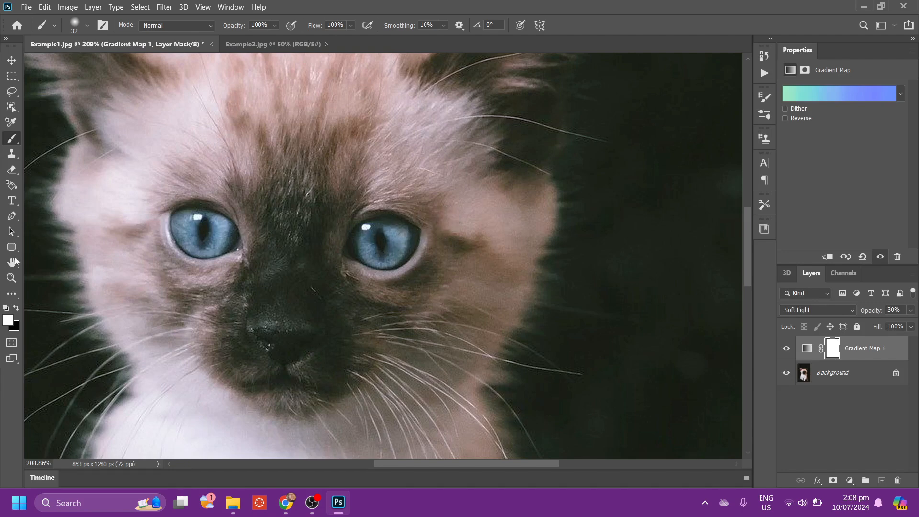
click(17, 309)
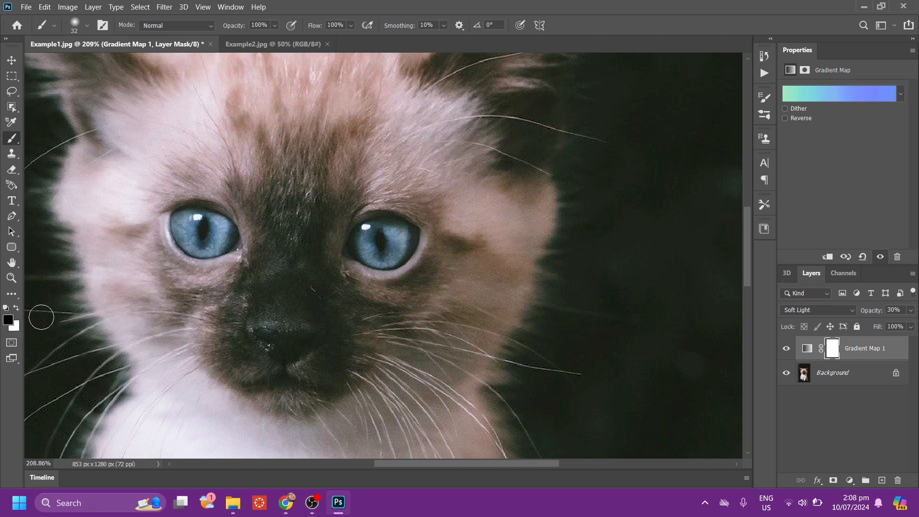
mouse_move(416, 248)
mouse_down()
mouse_move(406, 227)
mouse_move(389, 224)
mouse_move(361, 238)
mouse_move(365, 255)
mouse_move(401, 248)
mouse_move(405, 235)
mouse_move(391, 234)
mouse_move(383, 248)
mouse_move(390, 240)
mouse_move(372, 238)
mouse_move(390, 255)
mouse_move(399, 234)
mouse_move(376, 229)
mouse_move(368, 238)
mouse_move(388, 252)
mouse_move(409, 234)
mouse_move(372, 227)
mouse_up()
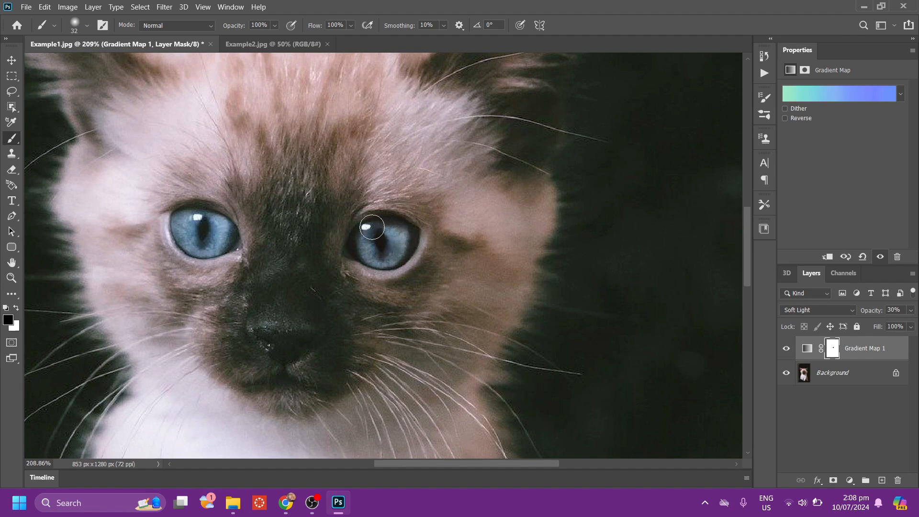
mouse_move(212, 224)
mouse_down()
mouse_move(185, 224)
mouse_move(224, 245)
mouse_move(225, 227)
mouse_move(209, 218)
mouse_move(195, 227)
mouse_move(217, 234)
mouse_move(211, 219)
mouse_move(188, 227)
mouse_move(224, 239)
mouse_move(226, 231)
mouse_move(199, 220)
mouse_move(183, 228)
mouse_move(200, 238)
mouse_move(229, 234)
mouse_move(218, 221)
mouse_move(199, 216)
mouse_move(187, 229)
mouse_move(223, 231)
mouse_up()
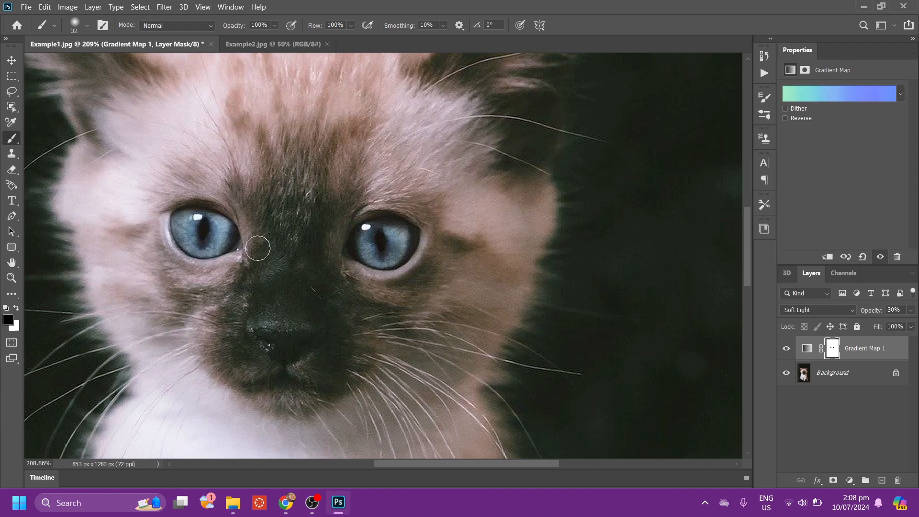
Toggle the visibility of the Gradient Map 1 layer to compare the whole photo before and after grading.
scroll(301, 242, down, 5)
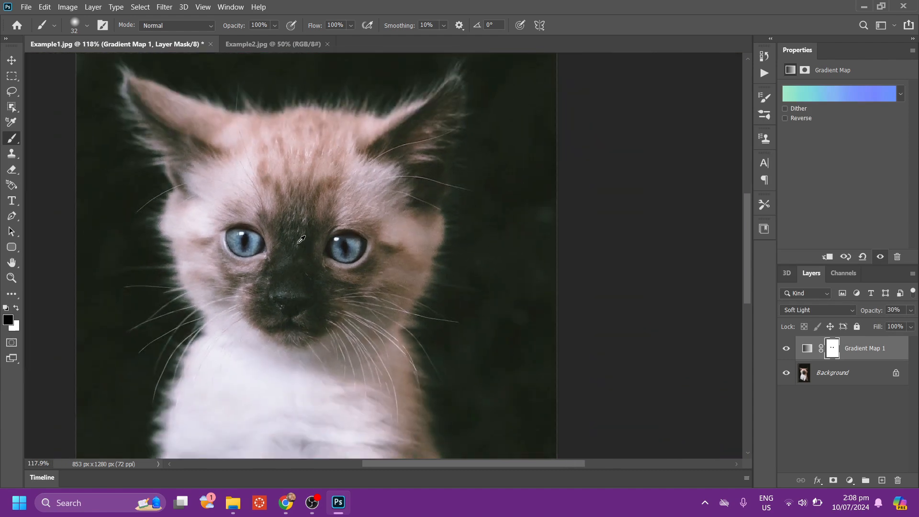
scroll(303, 239, down, 3)
scroll(373, 220, down, 3)
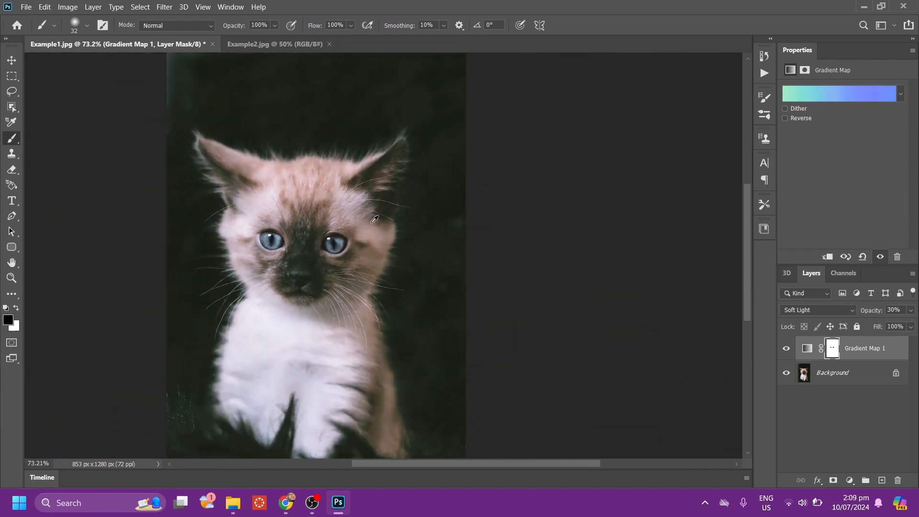
click(786, 353)
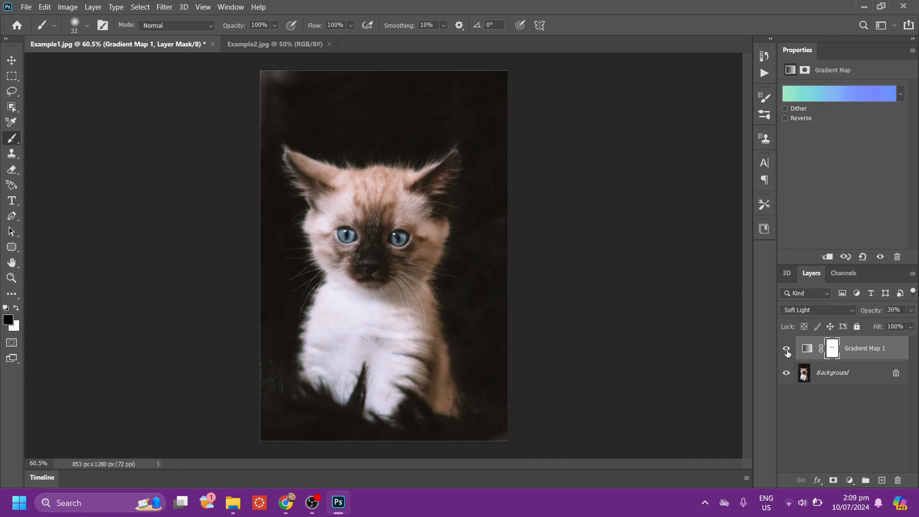
click(786, 353)
click(787, 353)
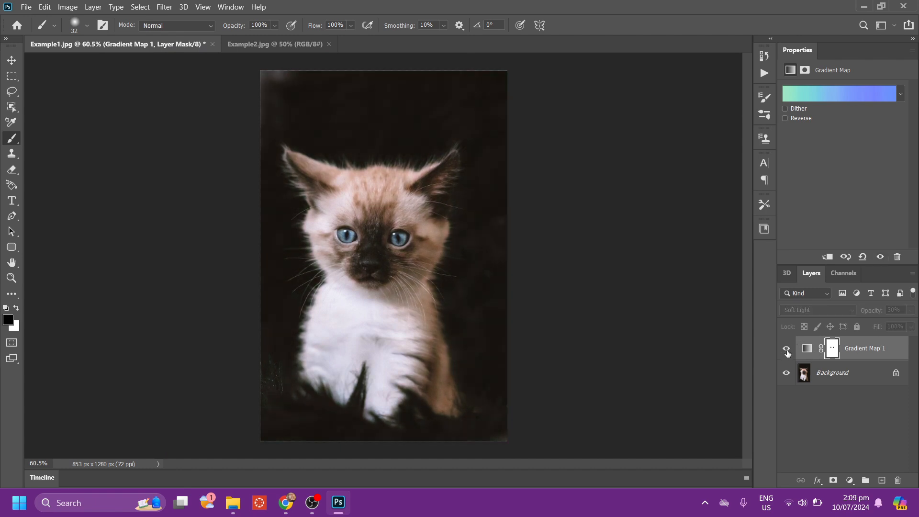
click(787, 353)
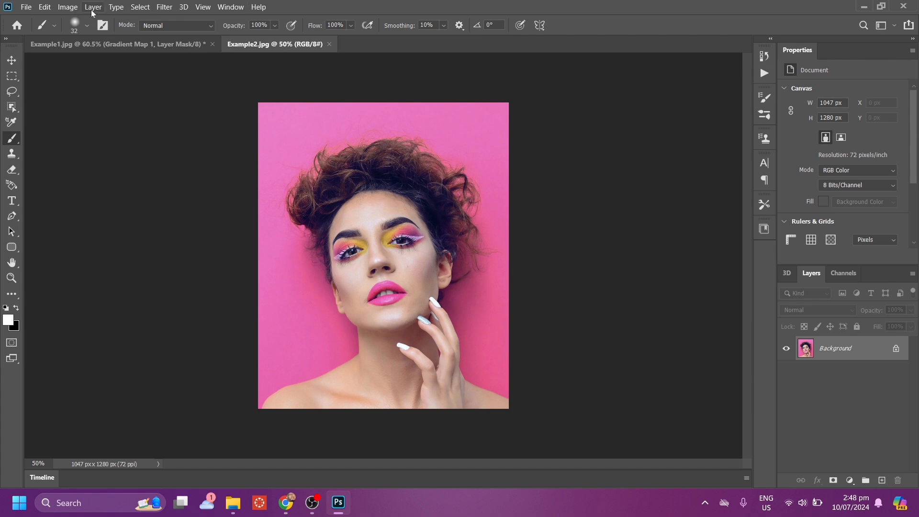
Add a Gradient Map adjustment layer to Example2.jpg with Soft Light blend mode and 30% opacity.
click(103, 8)
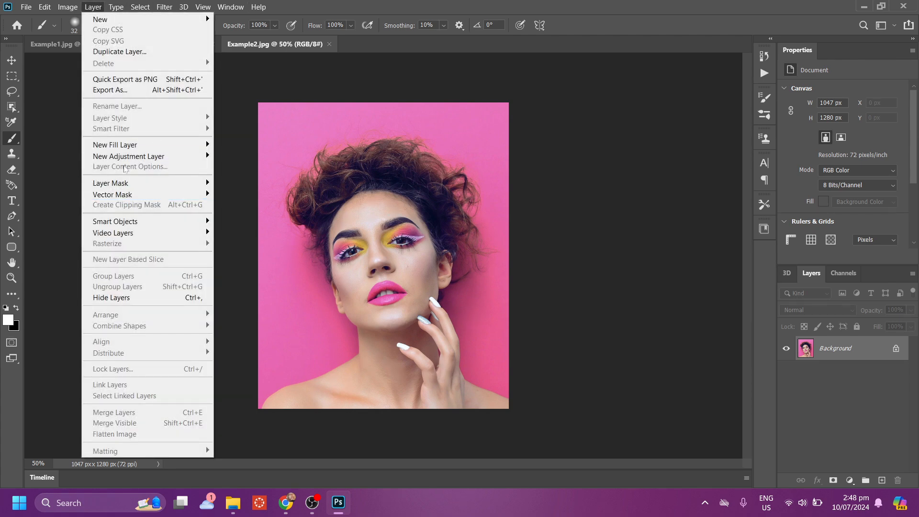
mouse_move(200, 155)
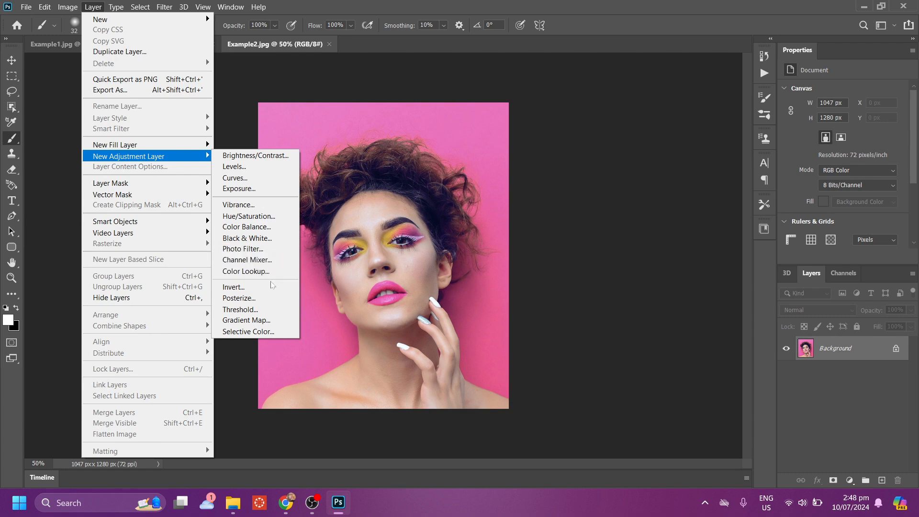
click(283, 321)
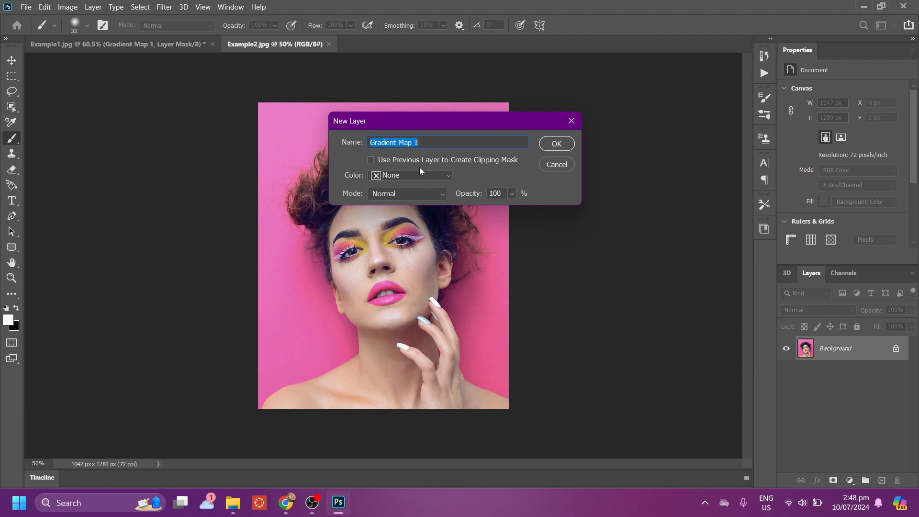
click(426, 193)
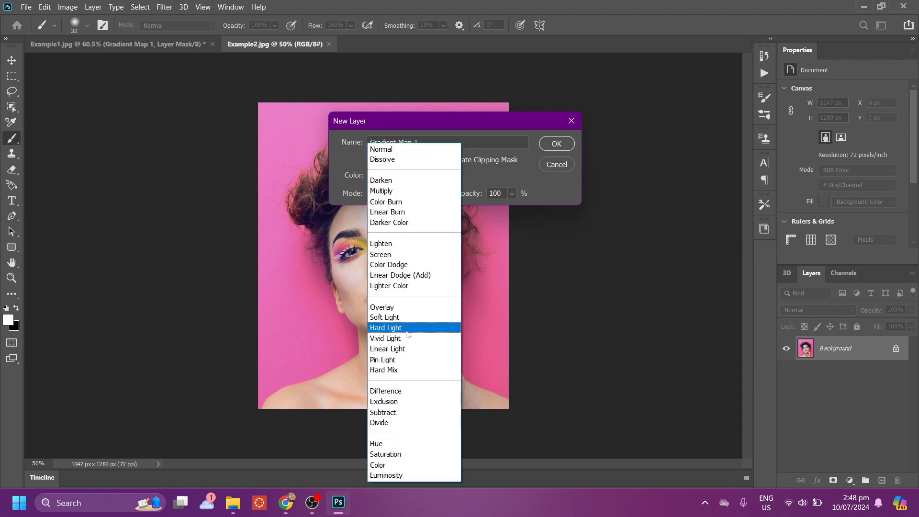
click(403, 317)
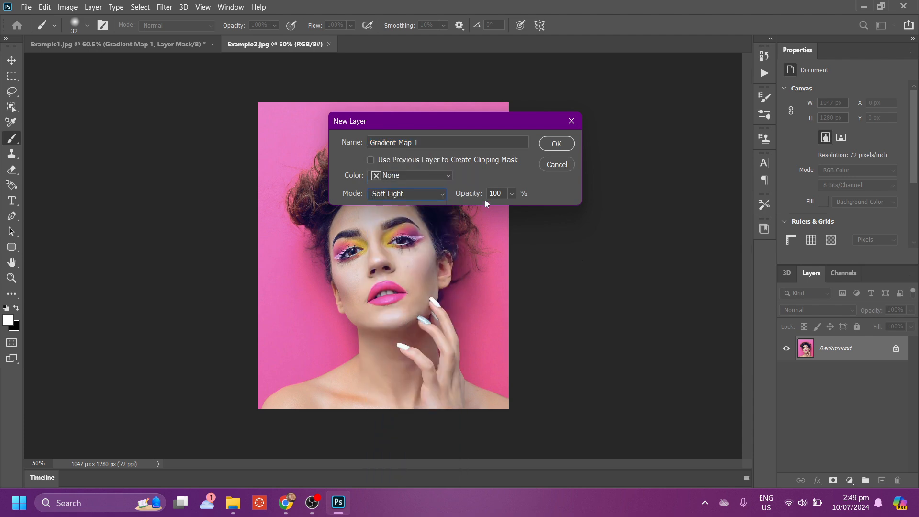
key(BackSpace)
key(BackSpace)
key(BackSpace)
text(30)
click(566, 144)
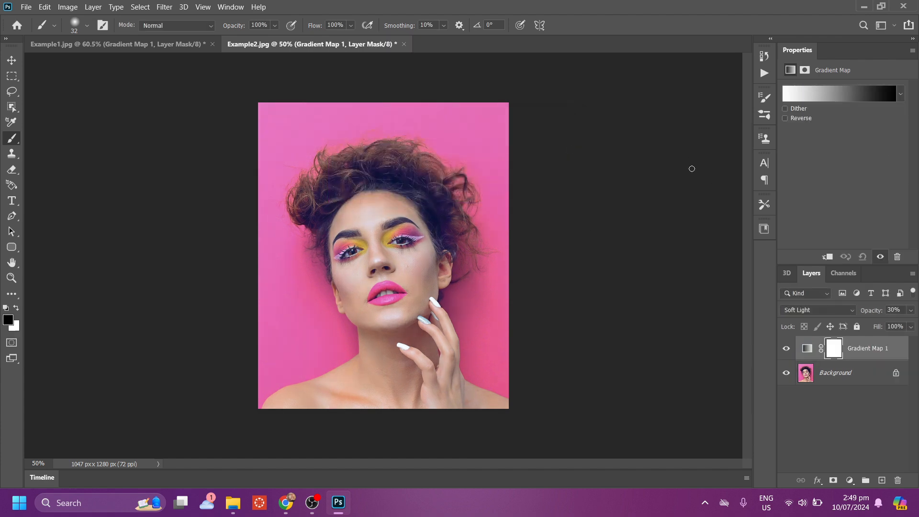
Change the gradient map's gradient type to Noise and set its roughness to 30%.
click(838, 97)
drag(726, 107, 556, 90)
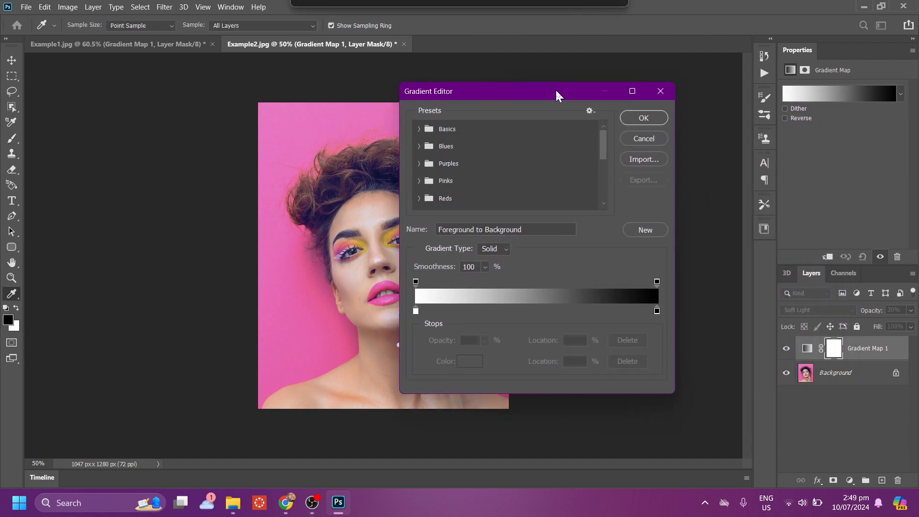
click(498, 248)
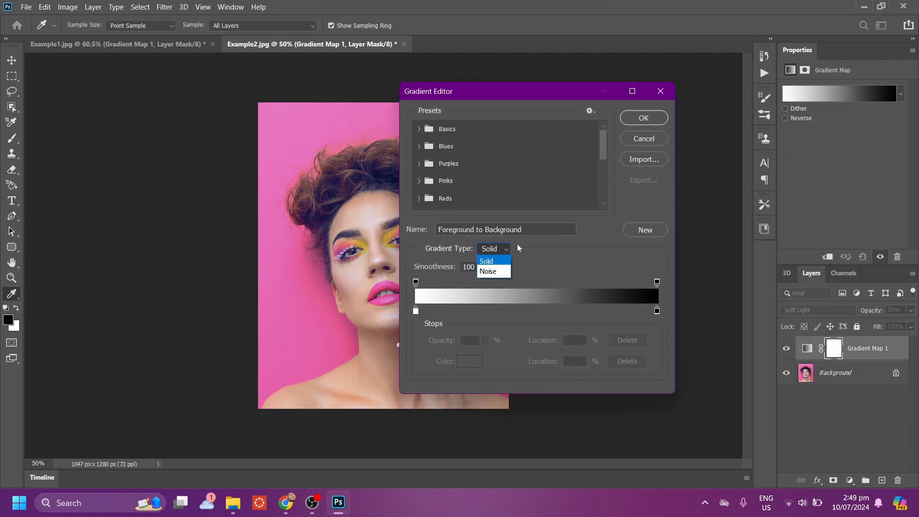
click(495, 271)
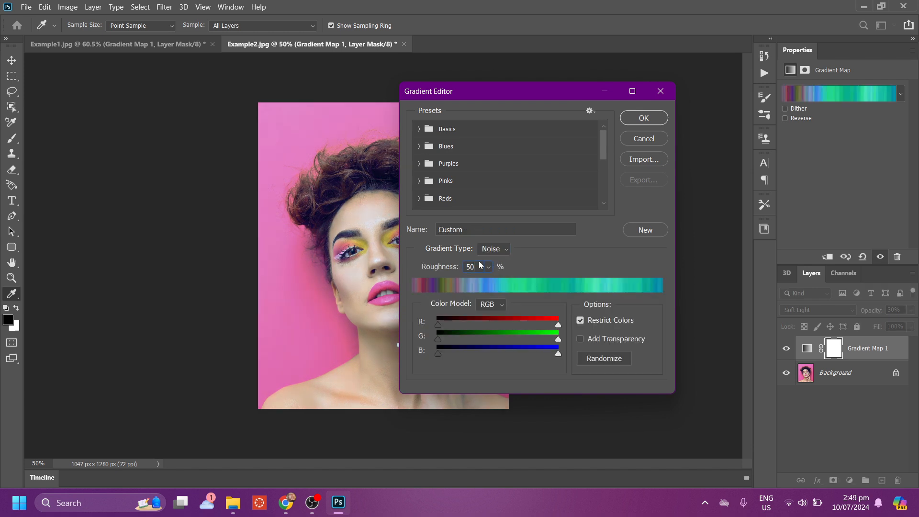
key(BackSpace)
key(BackSpace)
text(30)
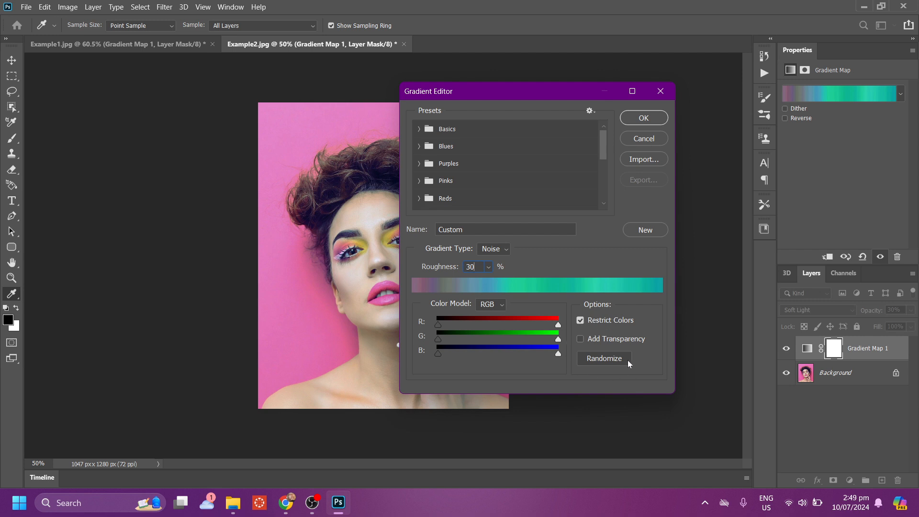
Randomize the noise gradient until it runs from orange to red, and apply it to the gradient map.
click(605, 358)
drag(566, 93, 695, 88)
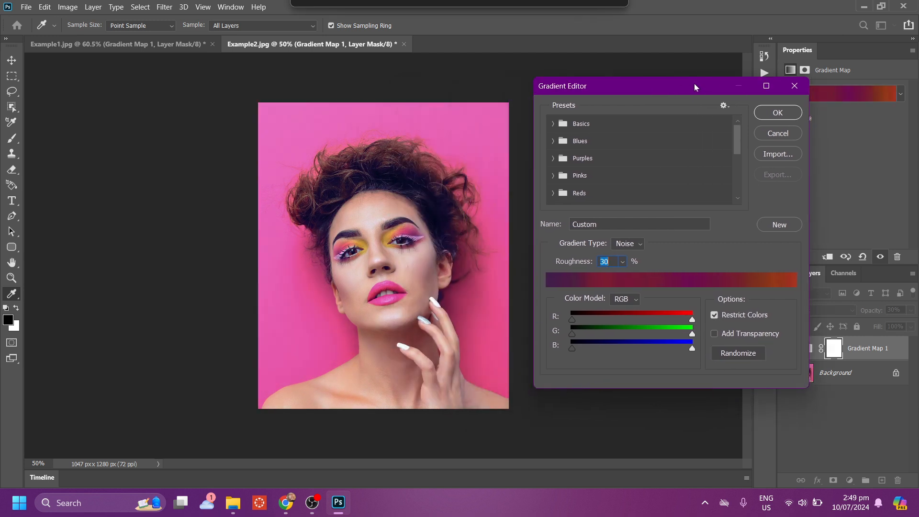
click(749, 355)
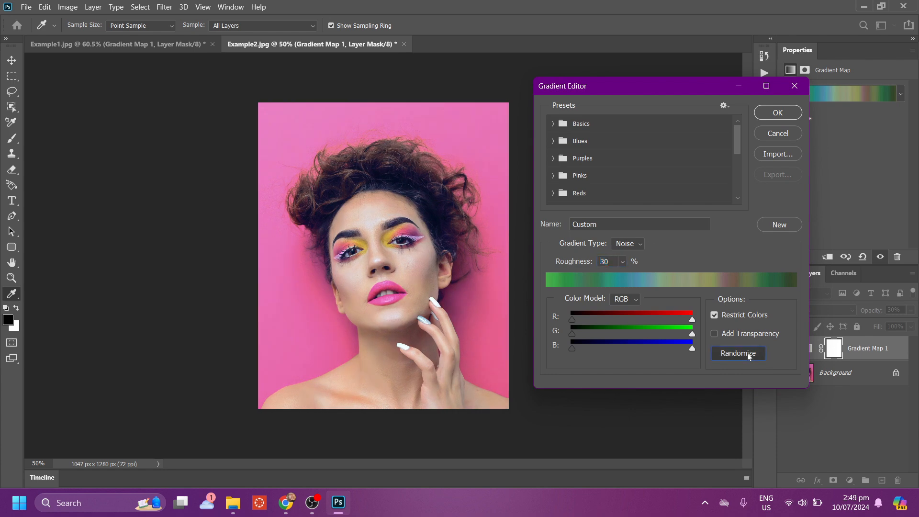
click(750, 355)
click(749, 355)
click(749, 355)
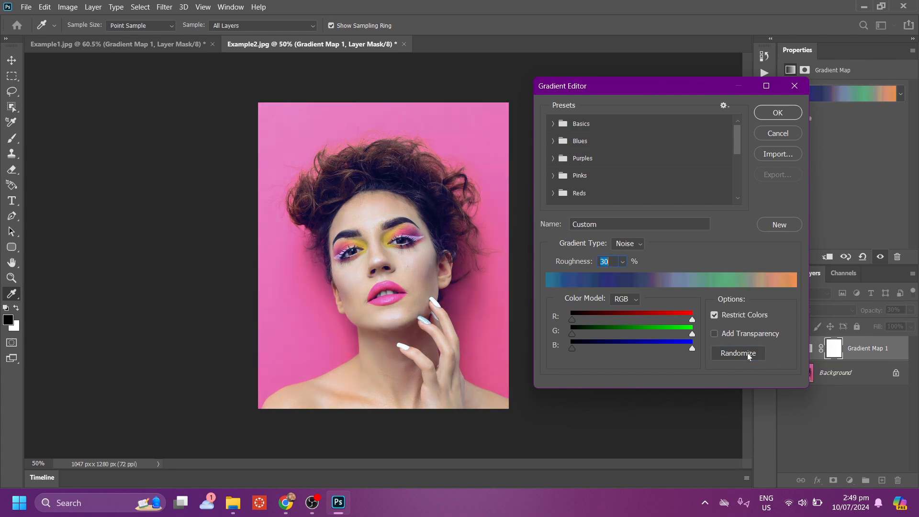
click(749, 356)
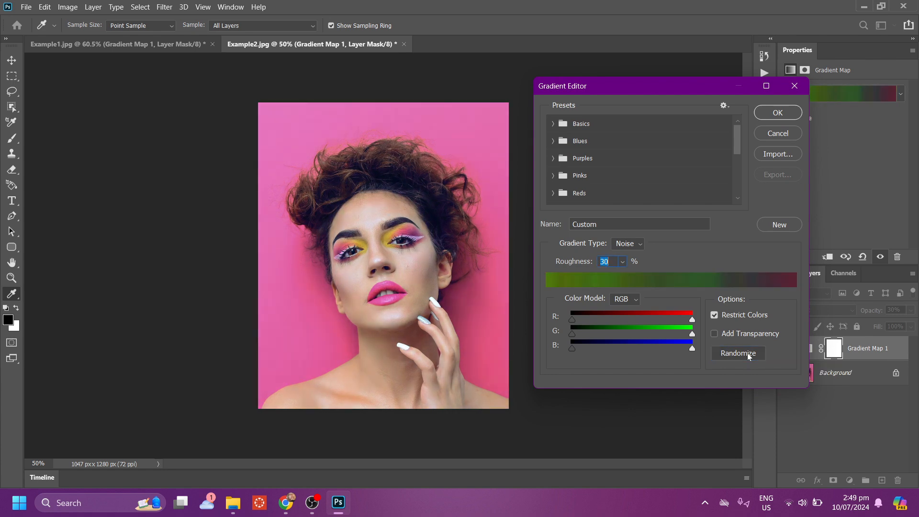
click(750, 355)
click(750, 355)
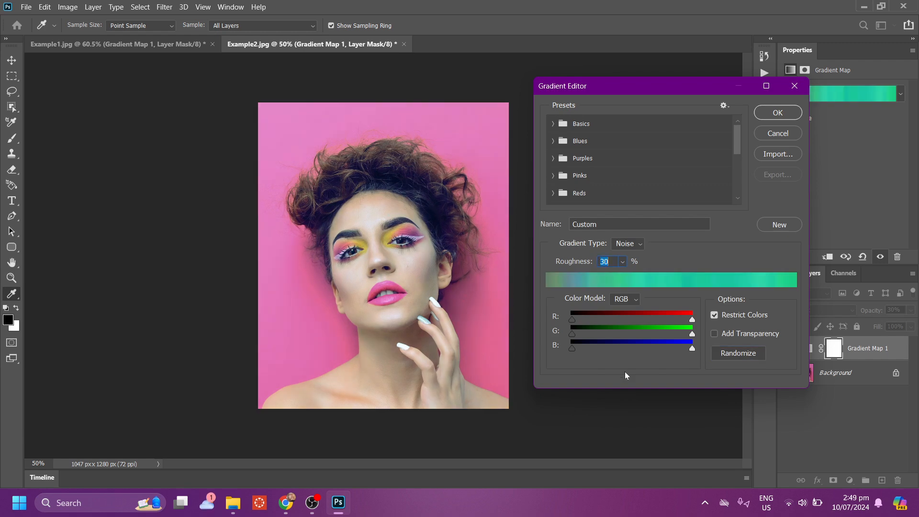
click(735, 358)
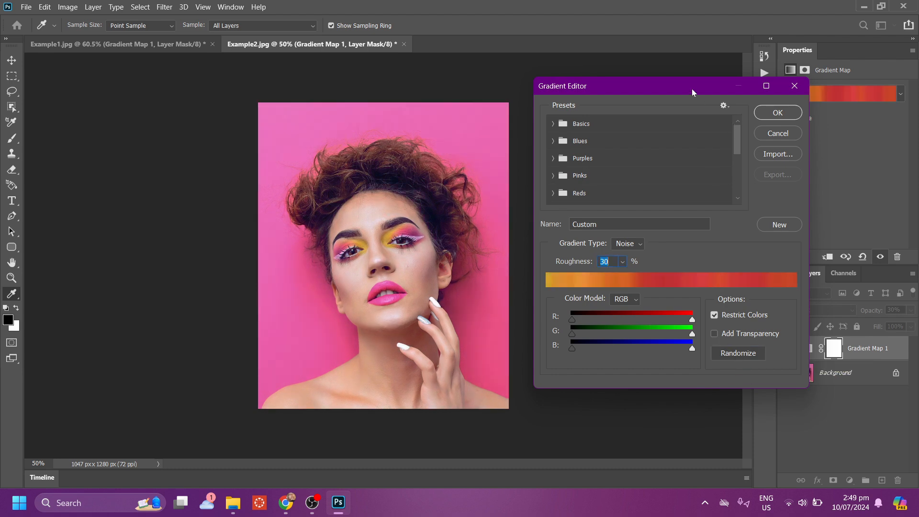
drag(692, 91, 647, 72)
click(735, 94)
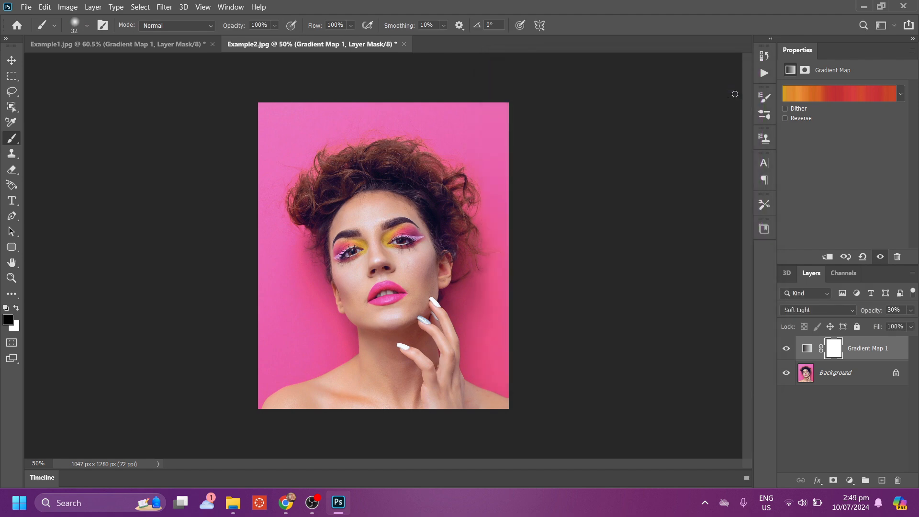
Switch the gradient map's Reverse option on and off to compare both gradient directions on the portrait.
click(785, 118)
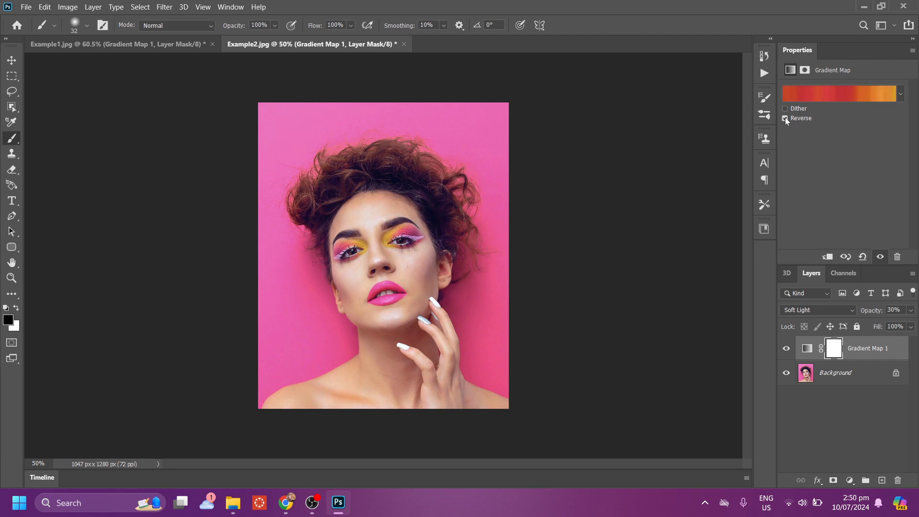
click(785, 118)
click(784, 118)
click(783, 118)
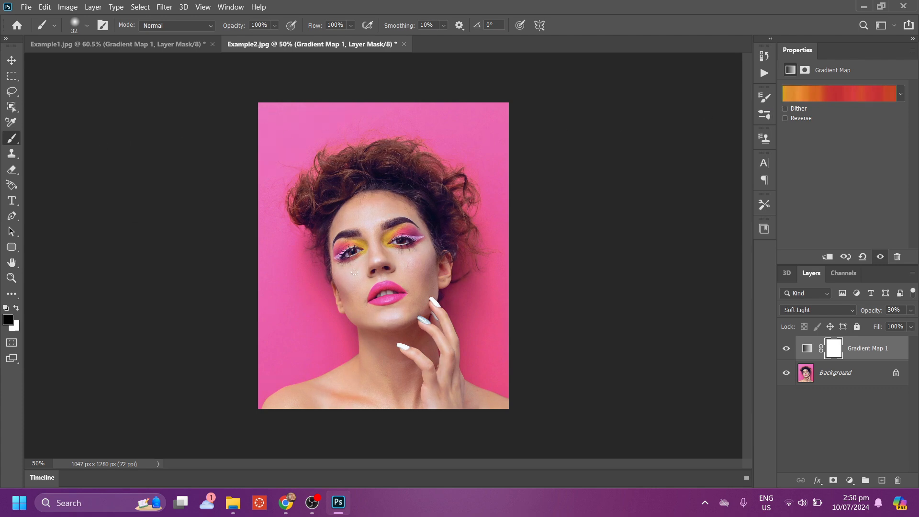
Paint black over both of the woman's eyes on the Gradient Map 1 layer mask using the Brush tool.
scroll(366, 270, up, 6)
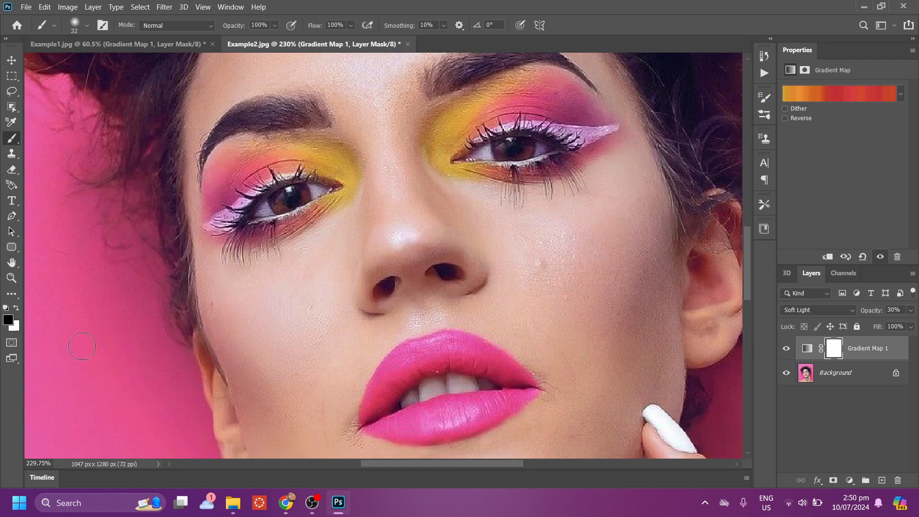
right_click(12, 139)
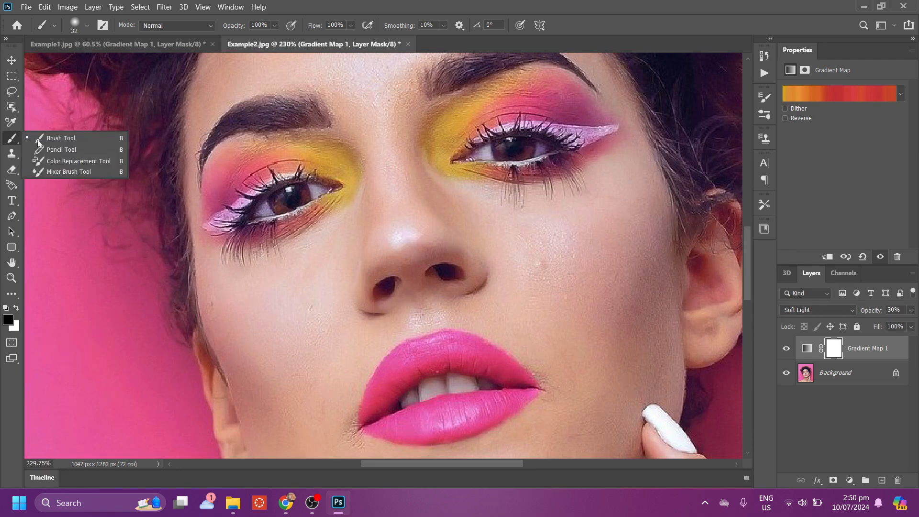
click(38, 140)
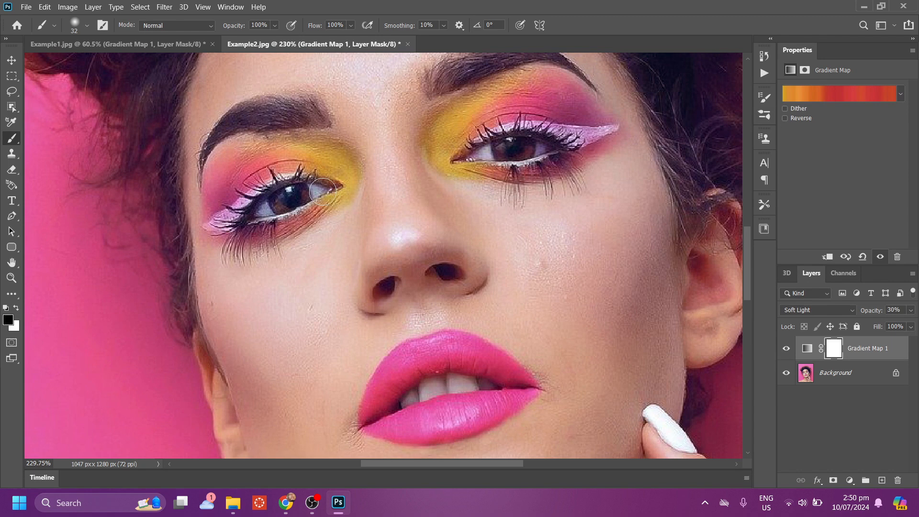
drag(269, 210, 334, 185)
mouse_move(529, 149)
mouse_down()
mouse_move(479, 154)
mouse_move(531, 142)
mouse_move(548, 149)
mouse_move(479, 150)
mouse_move(501, 159)
mouse_move(548, 151)
mouse_move(484, 163)
mouse_up()
key(ctrl+0)
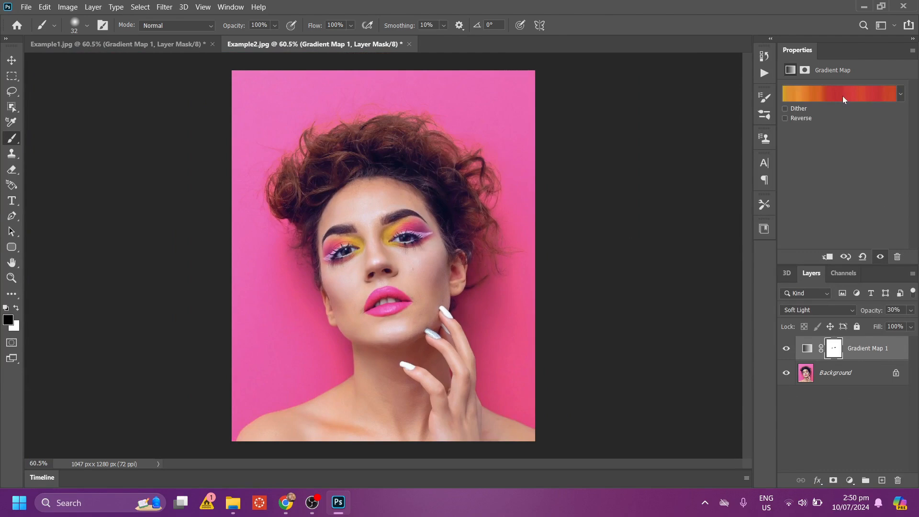
click(765, 72)
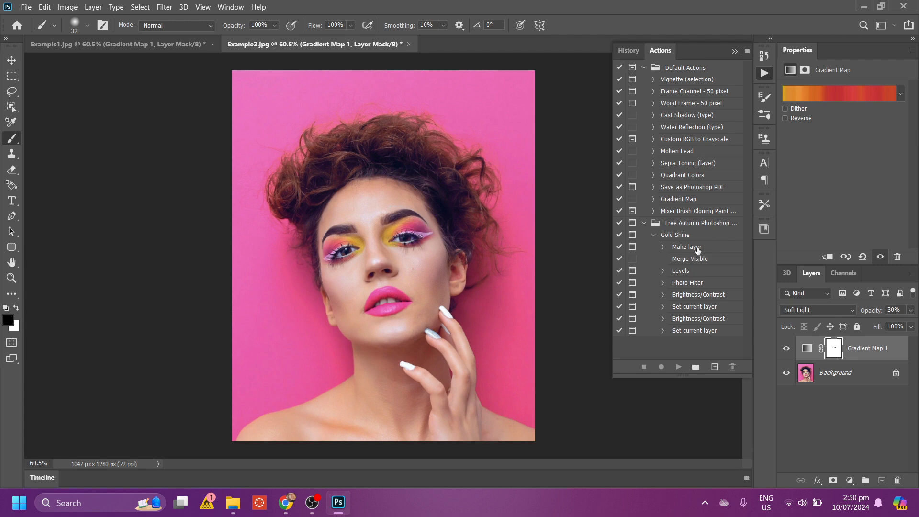
click(769, 70)
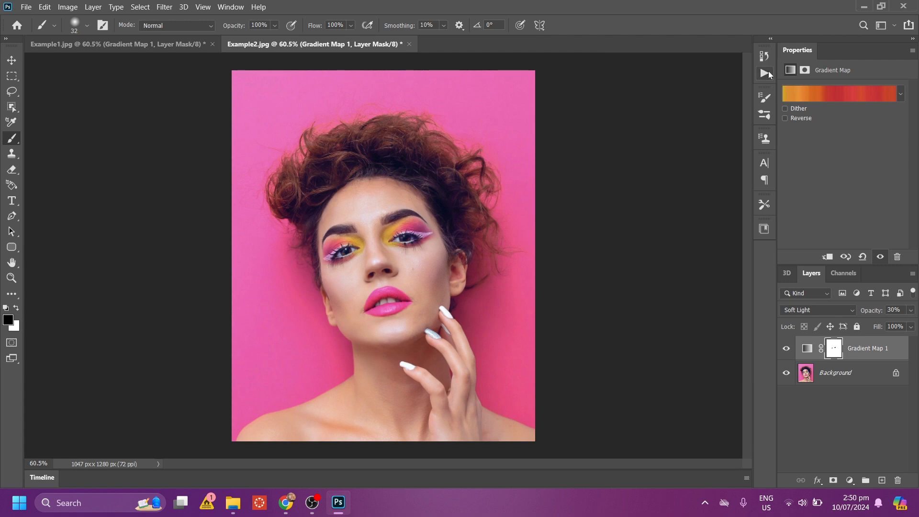
Toggle the visibility of the Gradient Map 1 layer to compare the portrait before and after grading.
click(786, 349)
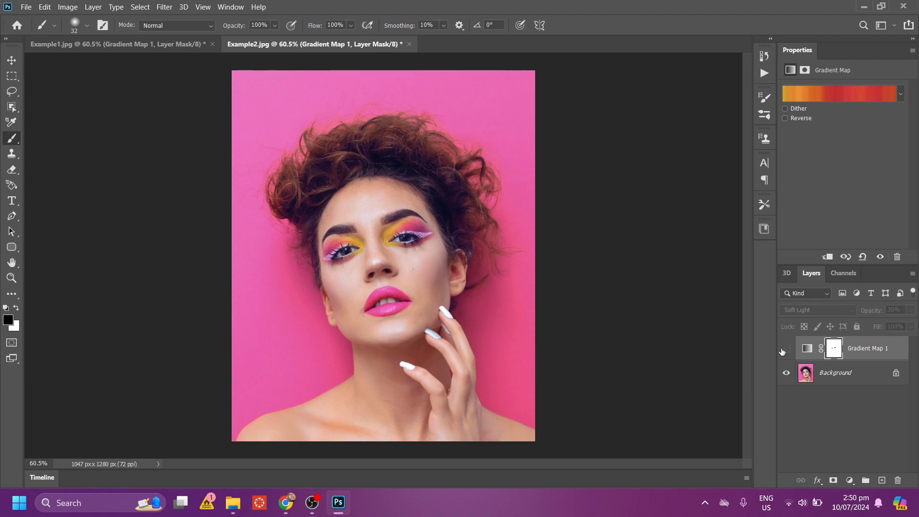
click(785, 349)
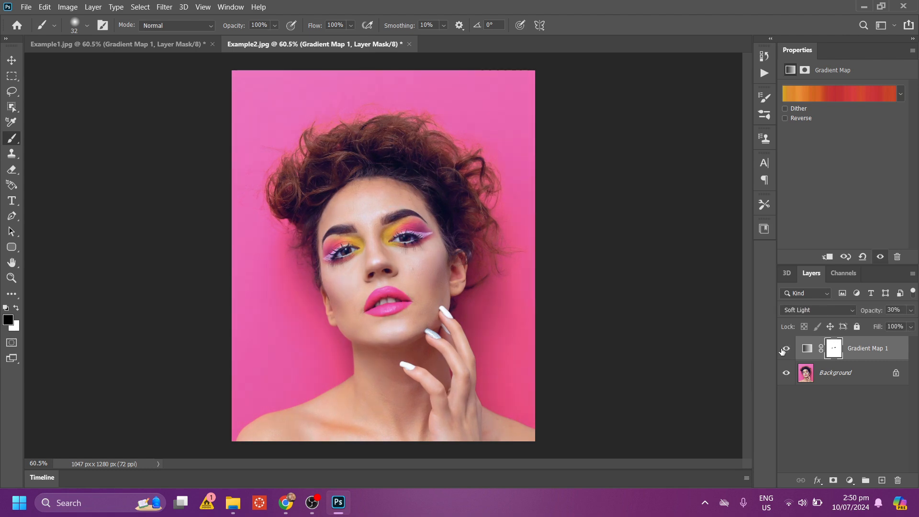
click(785, 349)
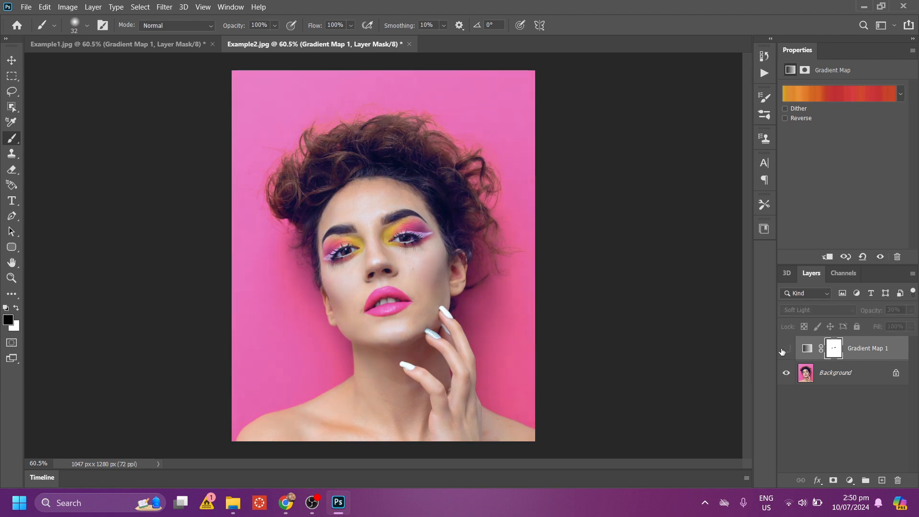
click(785, 349)
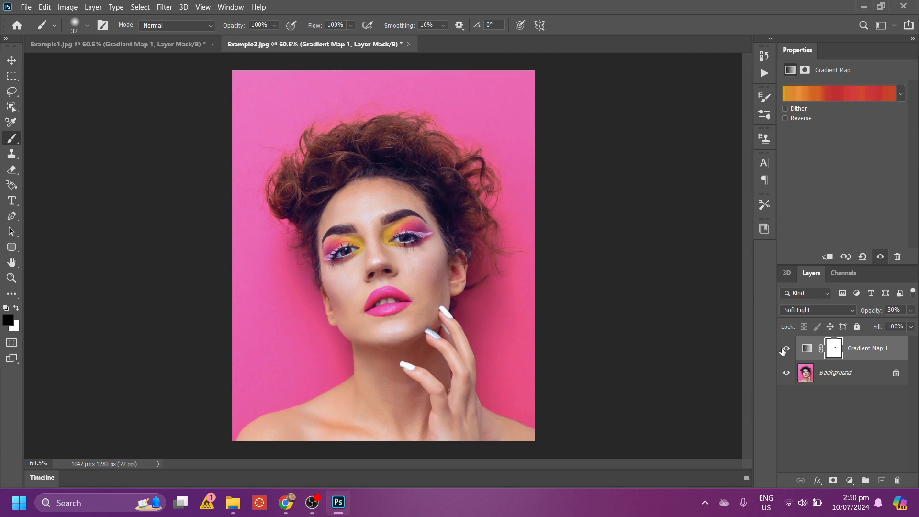
Enable the Reverse and Dither options of the portrait's gradient map.
click(785, 118)
click(785, 109)
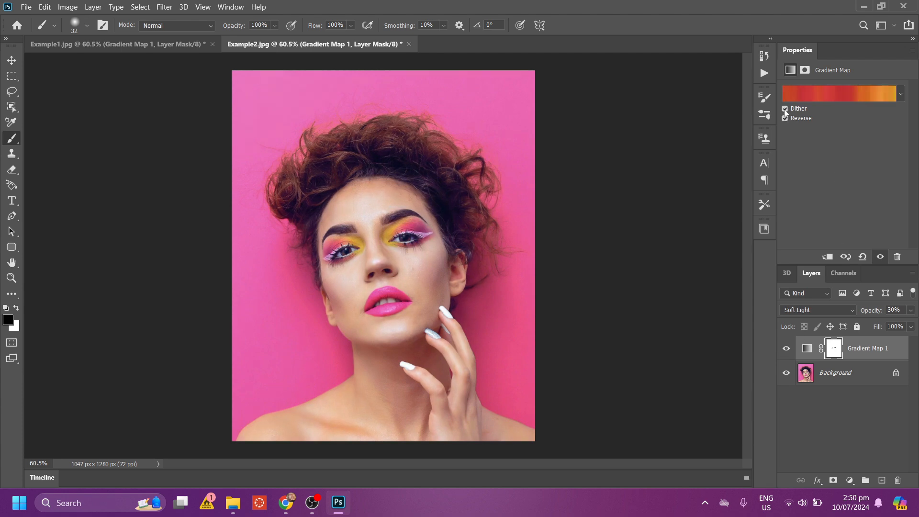